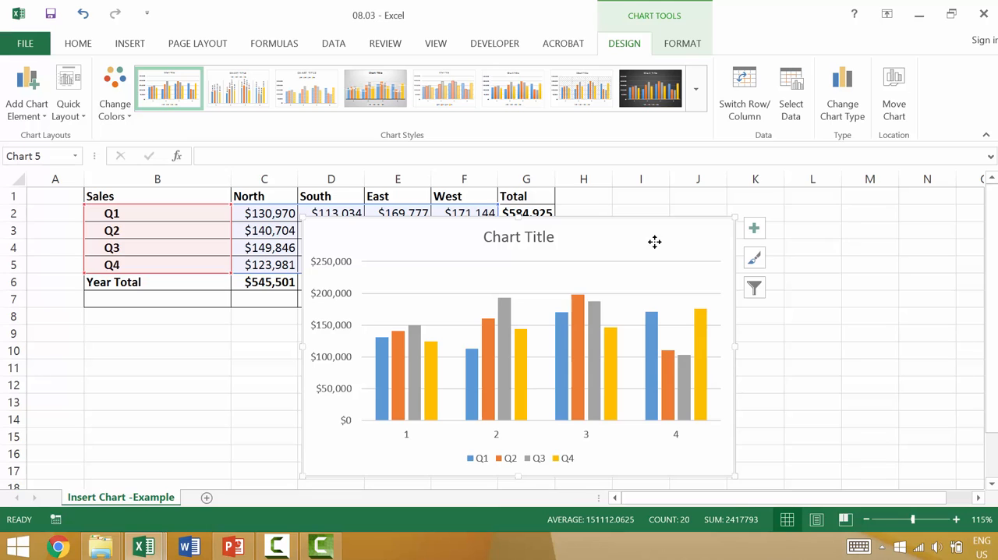
Delete the existing chart and preview the two recommended clustered column charts for the sales data in B2:F5
{"action": "key", "text": "Delete"}
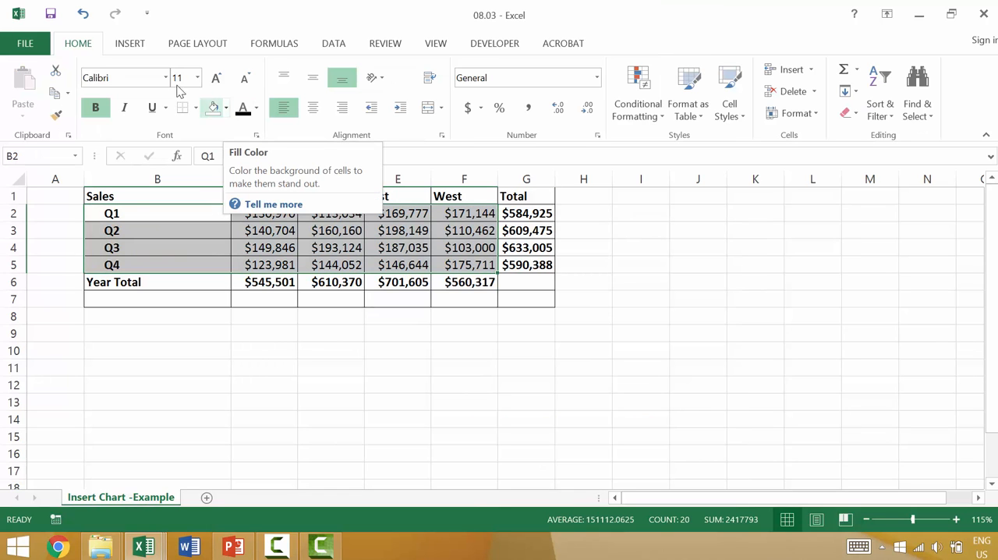
{"action": "left_click", "coordinate": [138, 48]}
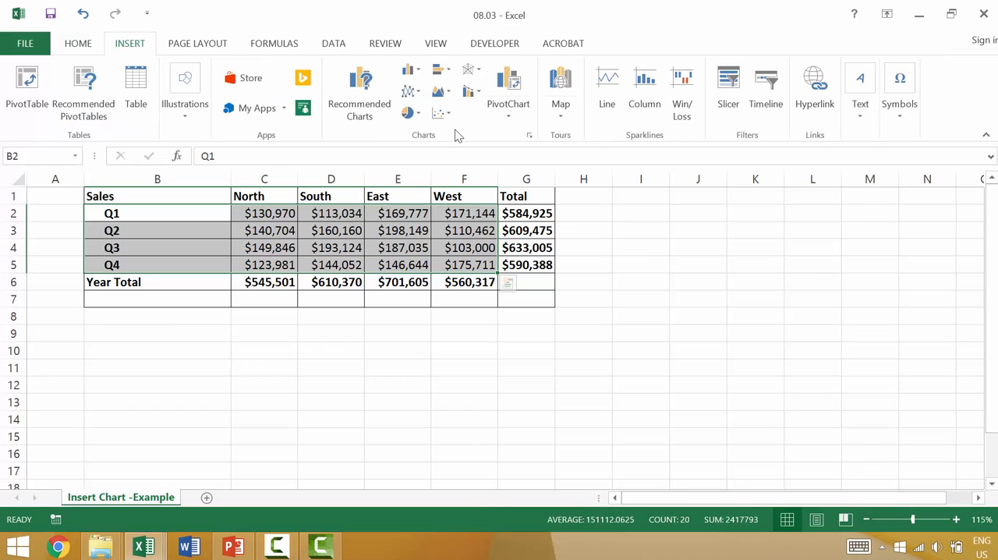
{"action": "left_click", "coordinate": [365, 99]}
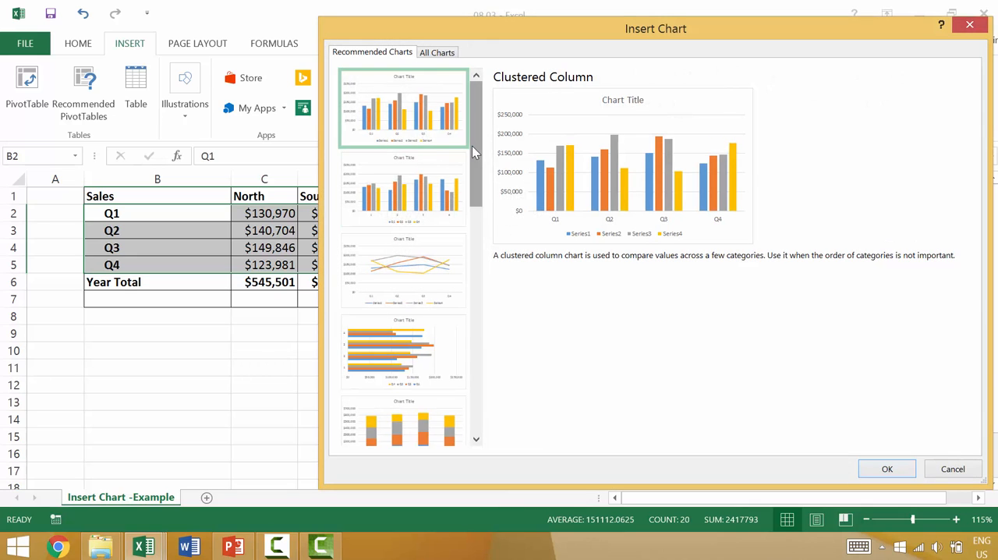
{"action": "left_click_drag", "start_coordinate": [569, 32], "coordinate": [599, 38]}
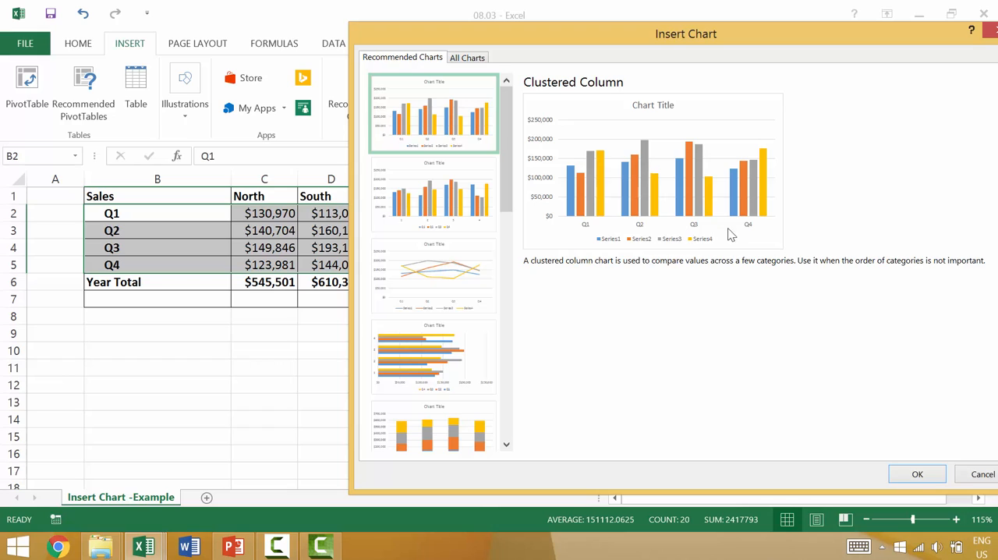
{"action": "left_click", "coordinate": [458, 209]}
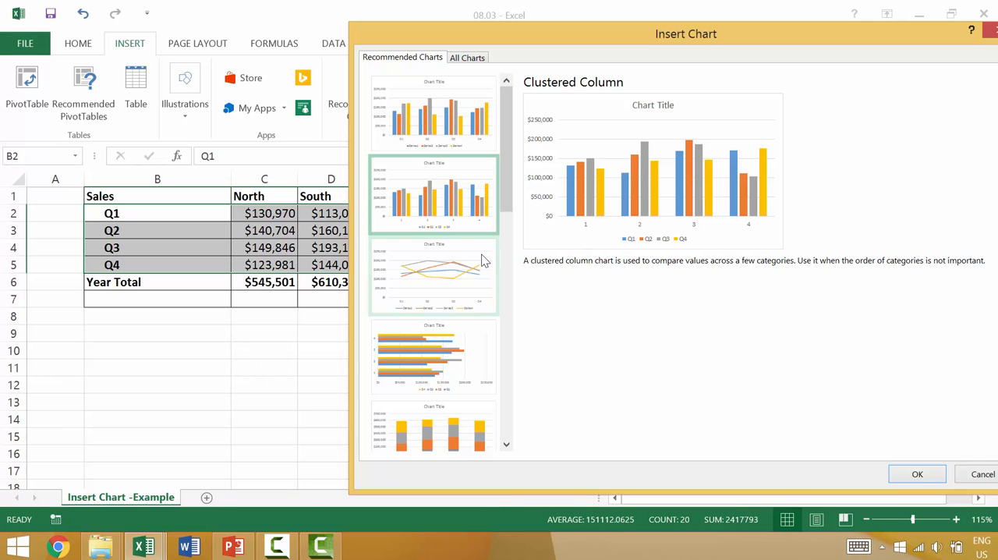
{"action": "key", "text": "Escape"}
Preview the recommended clustered column, line, stacked area and stacked column charts for the sales data with headings in B1:F5
{"action": "left_click_drag", "start_coordinate": [191, 200], "coordinate": [457, 263]}
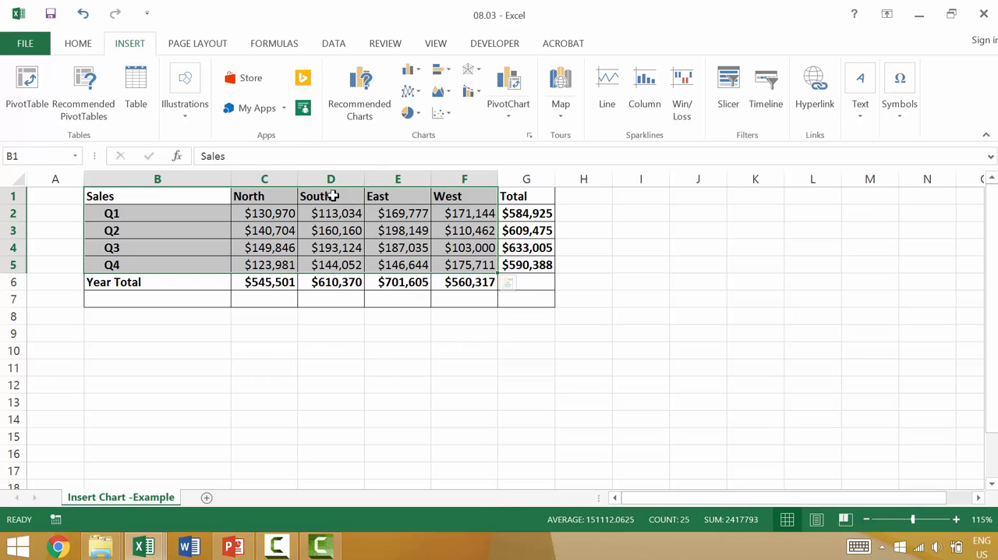
{"action": "left_click", "coordinate": [363, 110]}
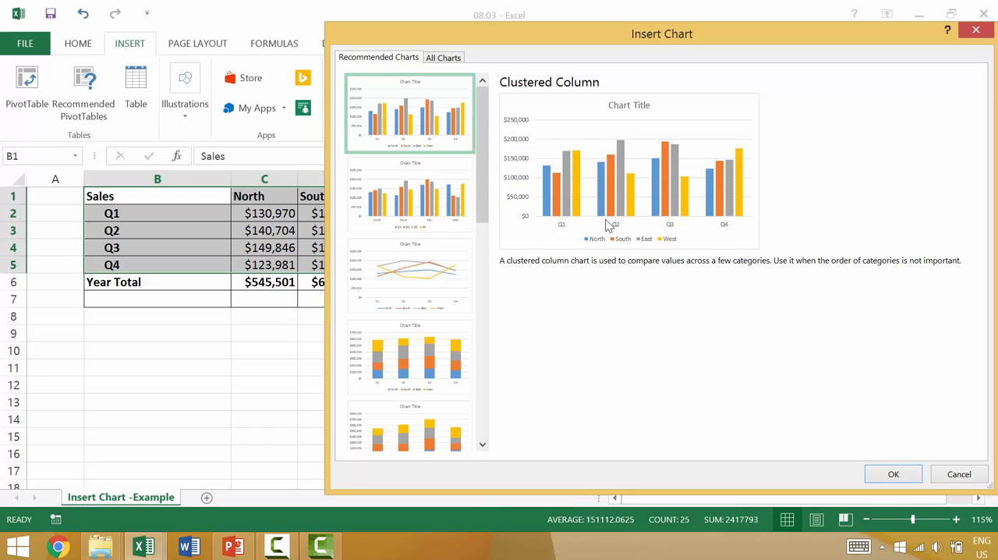
{"action": "left_click", "coordinate": [447, 227]}
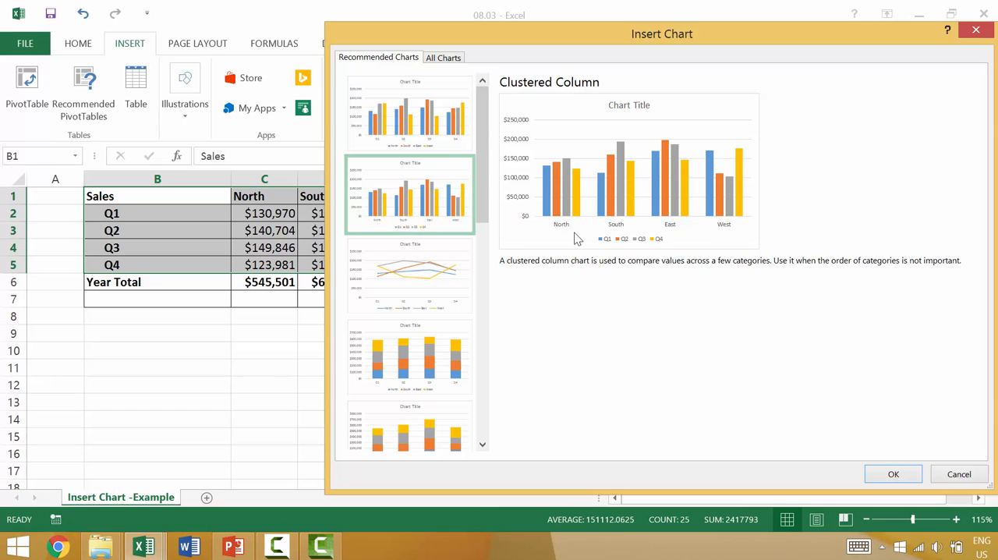
{"action": "left_click", "coordinate": [398, 266]}
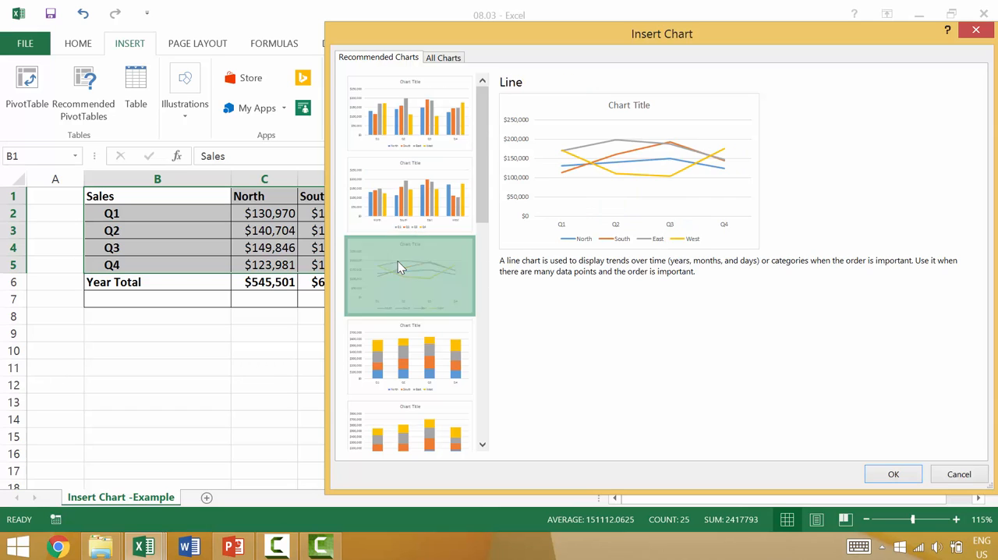
{"action": "scroll", "coordinate": [399, 266], "scroll_direction": "down", "scroll_amount": 3}
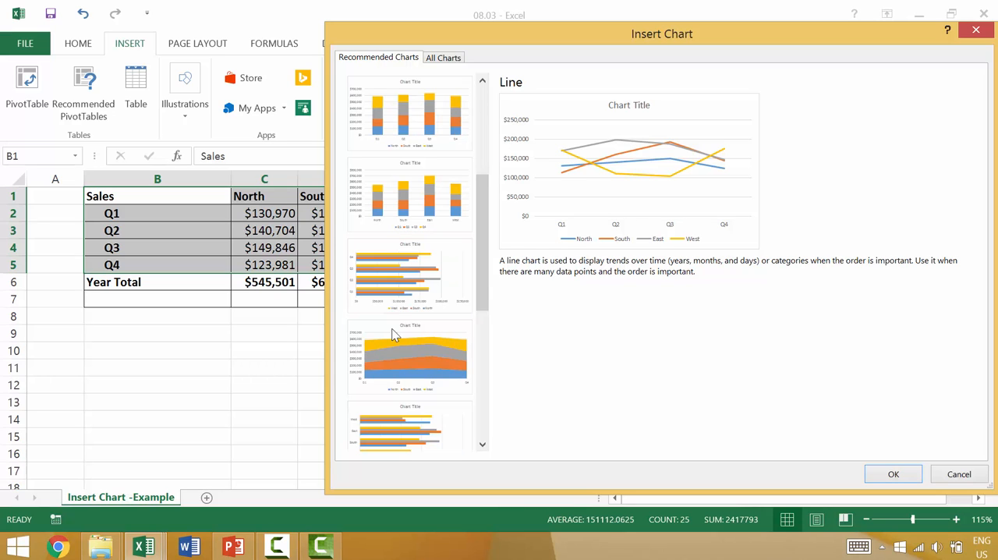
{"action": "left_click", "coordinate": [414, 258]}
{"action": "left_click", "coordinate": [410, 338]}
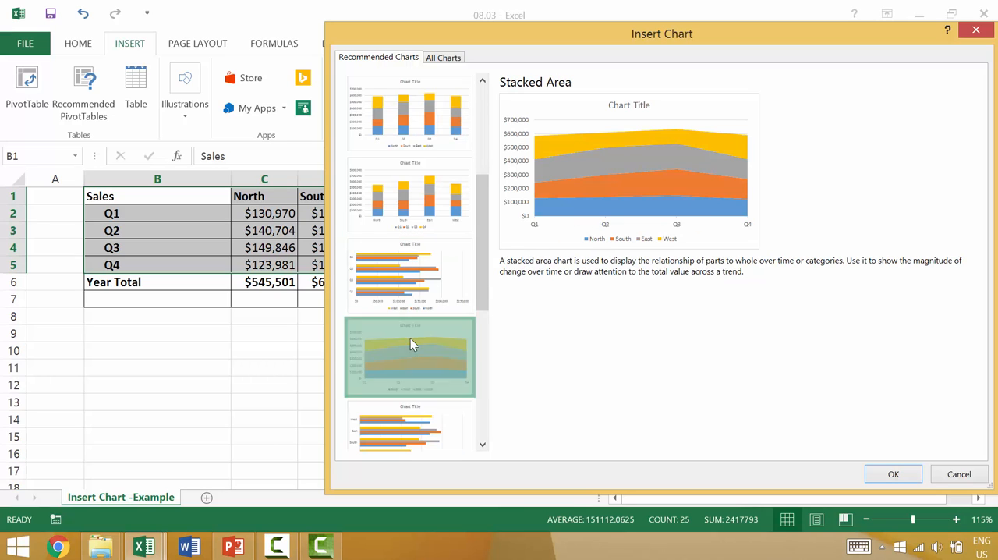
{"action": "left_click", "coordinate": [415, 222]}
{"action": "scroll", "coordinate": [416, 223], "scroll_direction": "up", "scroll_amount": 3}
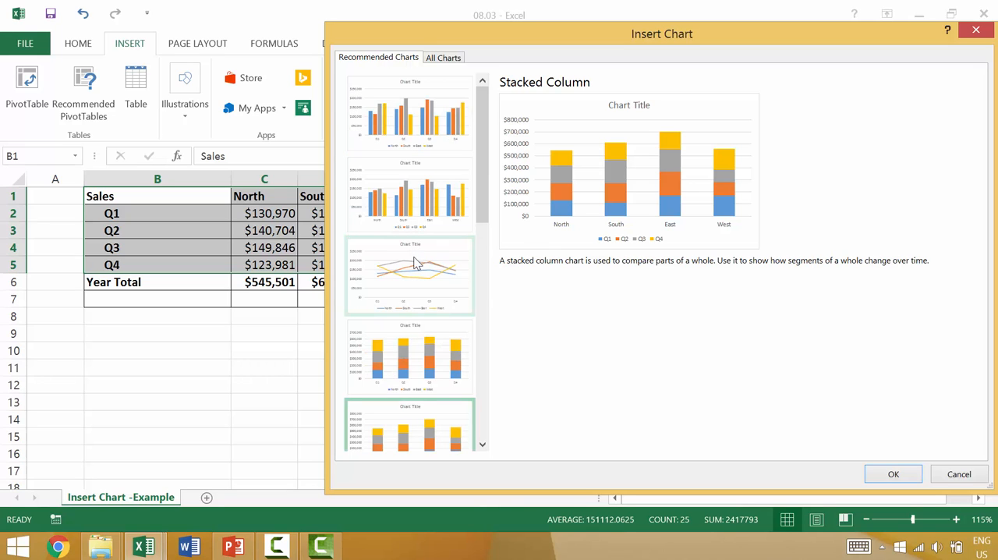
{"action": "key", "text": "Escape"}
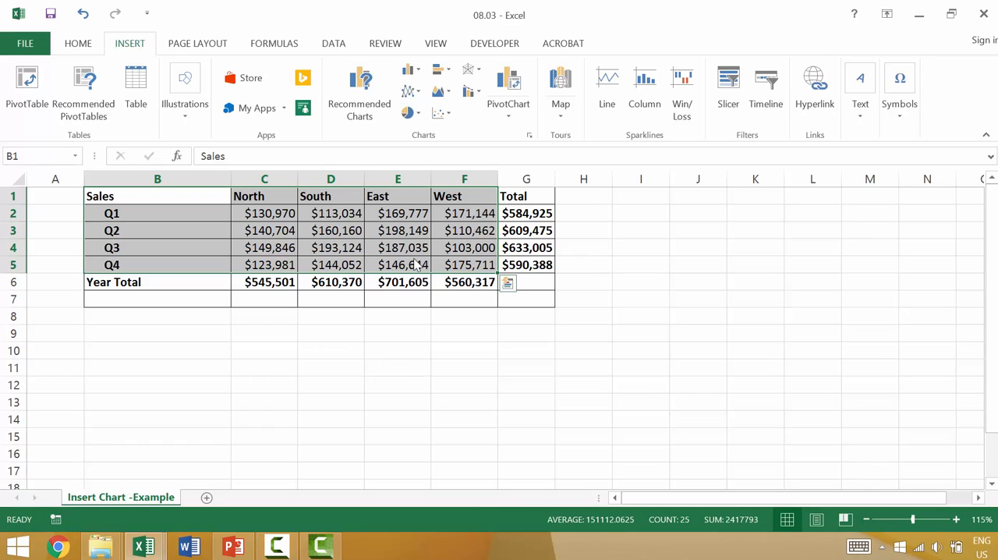
Preview the recommended line and pie charts for the North region's quarterly sales in B1:C5
{"action": "left_click", "coordinate": [379, 399]}
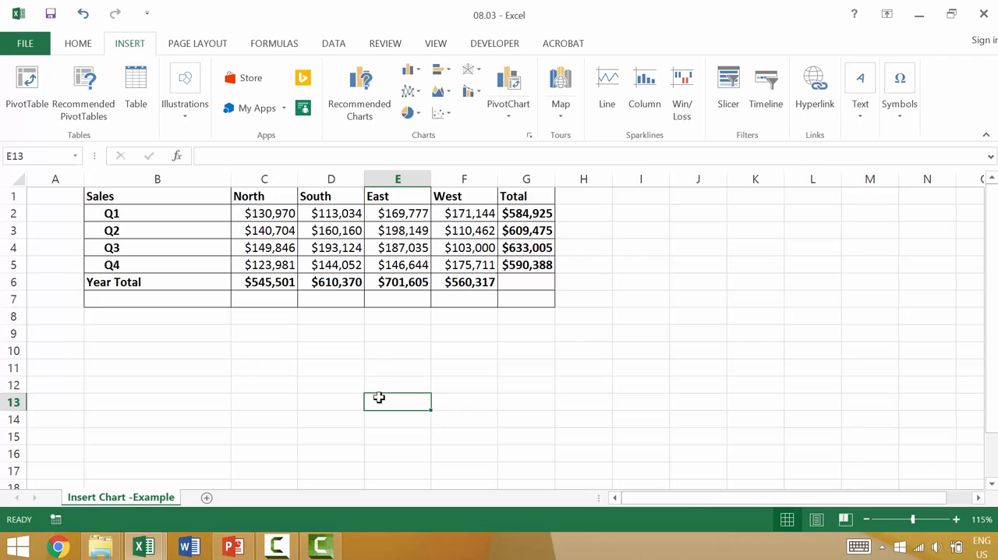
{"action": "left_click_drag", "start_coordinate": [162, 195], "coordinate": [259, 263]}
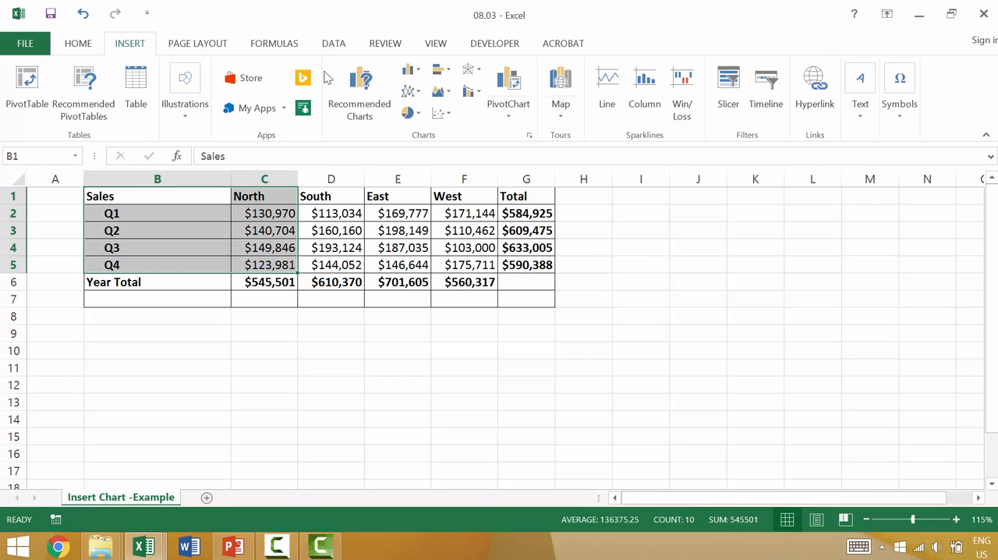
{"action": "left_click", "coordinate": [359, 78]}
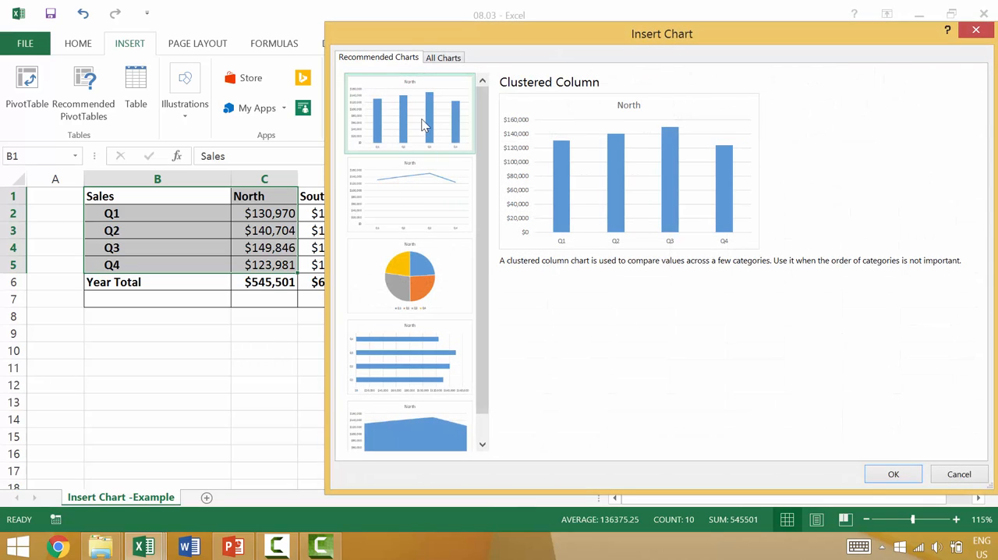
{"action": "left_click", "coordinate": [414, 199]}
{"action": "left_click", "coordinate": [417, 263]}
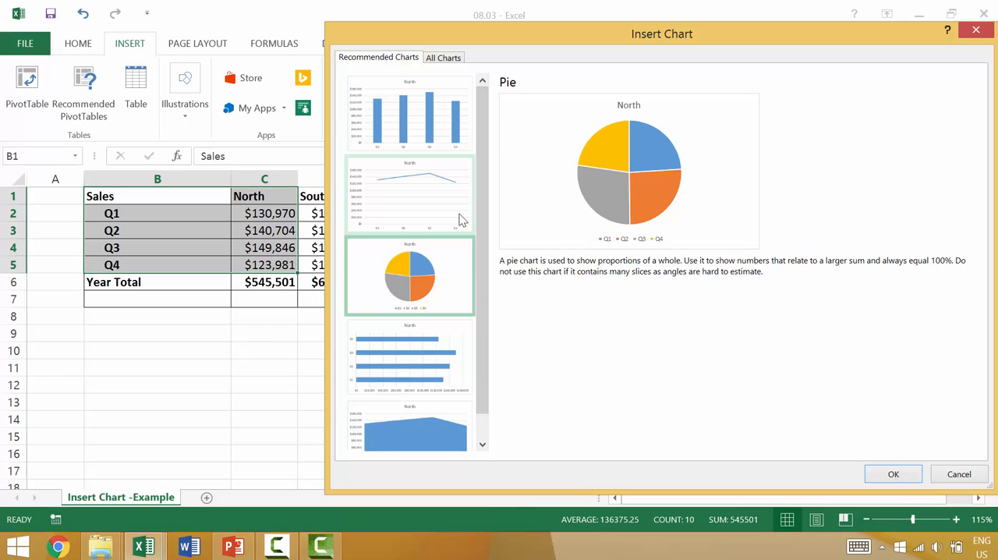
{"action": "key", "text": "Escape"}
Select B1:F5, preview its recommended stacked area chart, and choose the recommended clustered column chart grouped by region
{"action": "left_click", "coordinate": [474, 266], "text": "shift"}
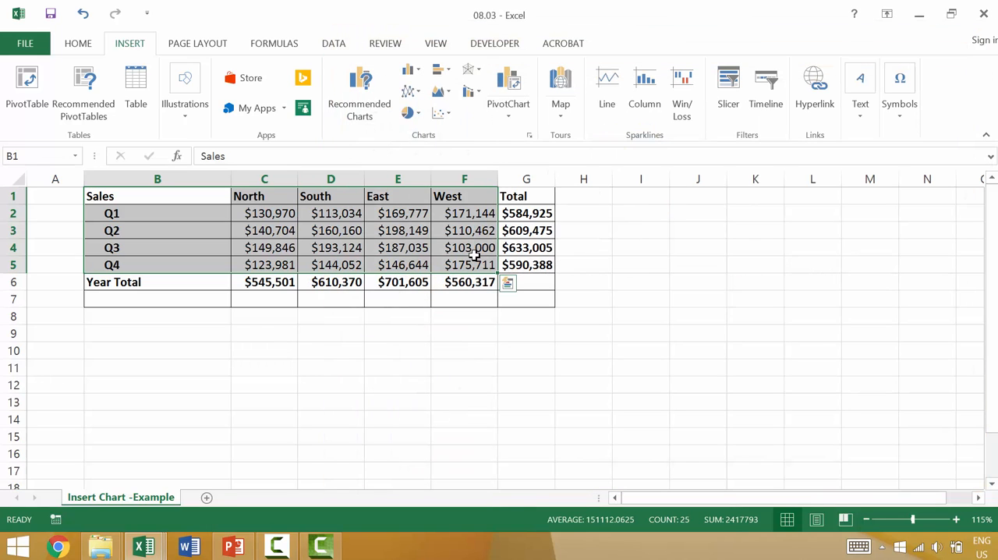
{"action": "left_click", "coordinate": [362, 90]}
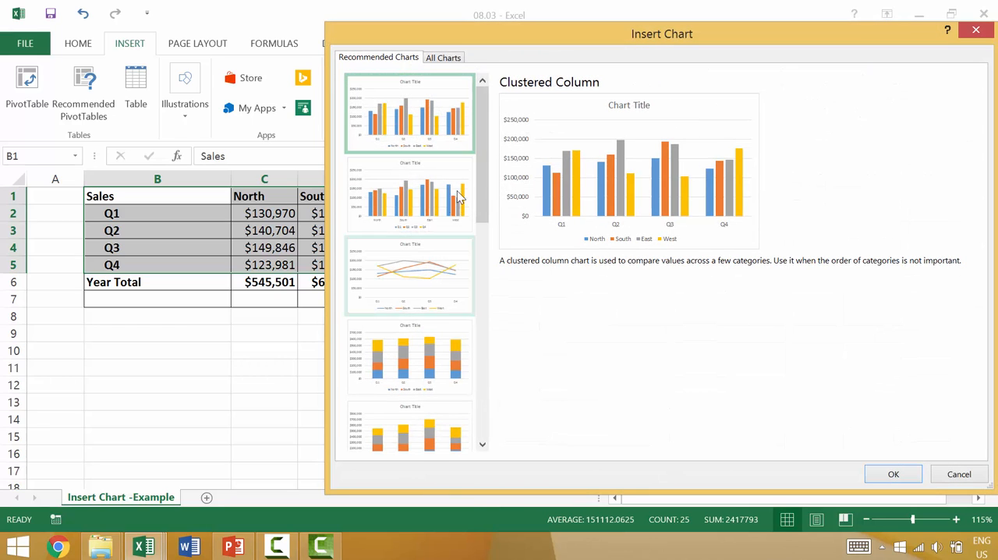
{"action": "left_click_drag", "start_coordinate": [480, 162], "coordinate": [494, 286]}
{"action": "left_click", "coordinate": [438, 275]}
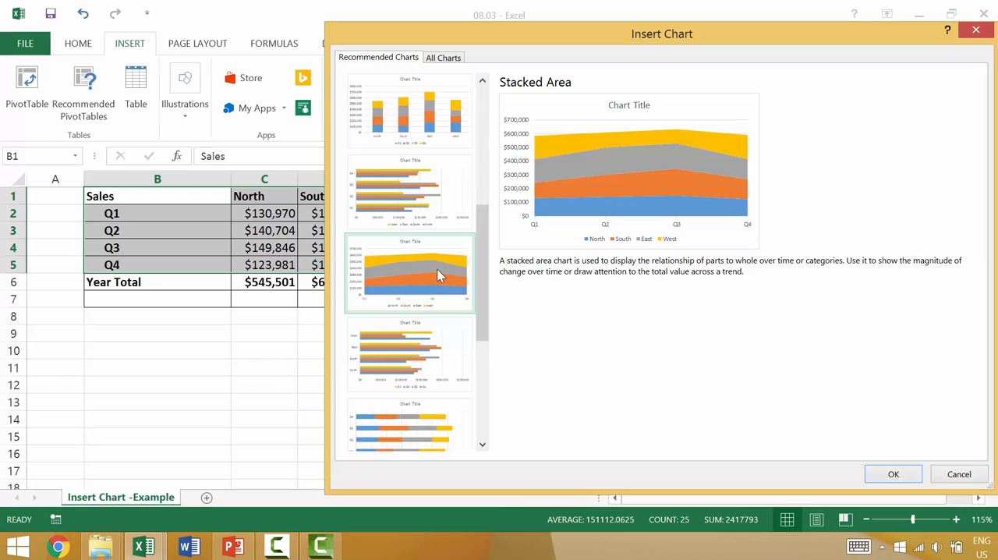
{"action": "left_click_drag", "start_coordinate": [485, 265], "coordinate": [483, 146]}
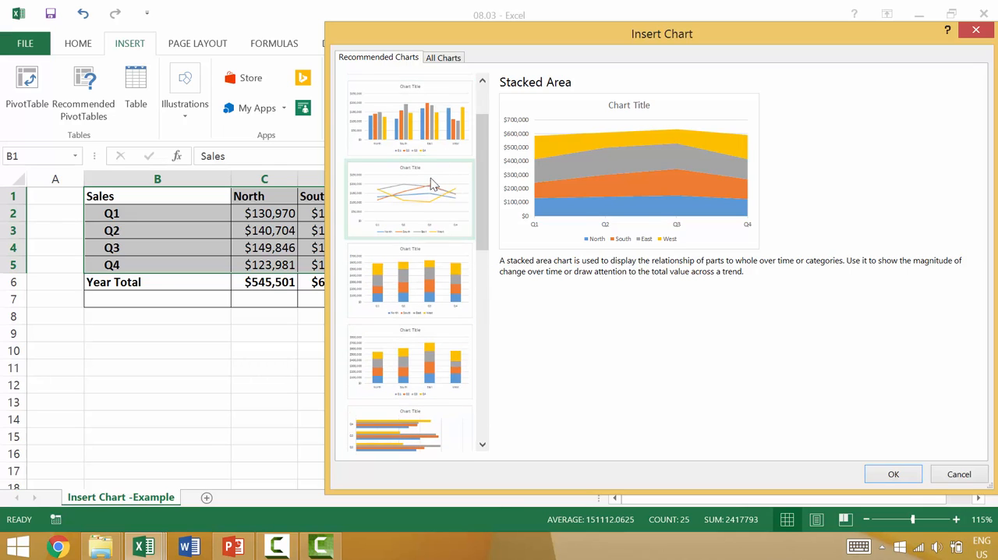
{"action": "left_click", "coordinate": [439, 137]}
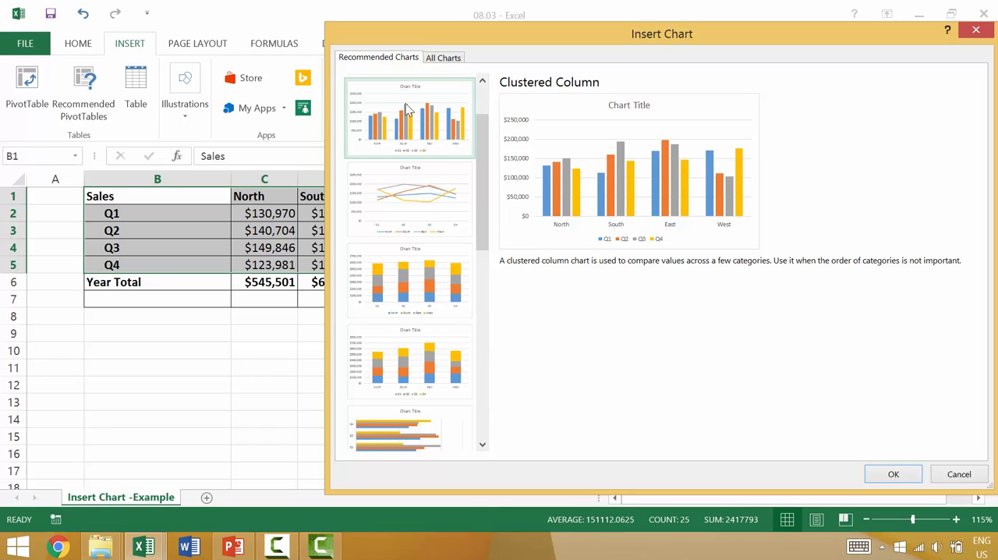
Browse the full set of chart types, previewing the column variants through 3-D Column, then Stacked Line and Line with Markers
{"action": "left_click", "coordinate": [445, 59]}
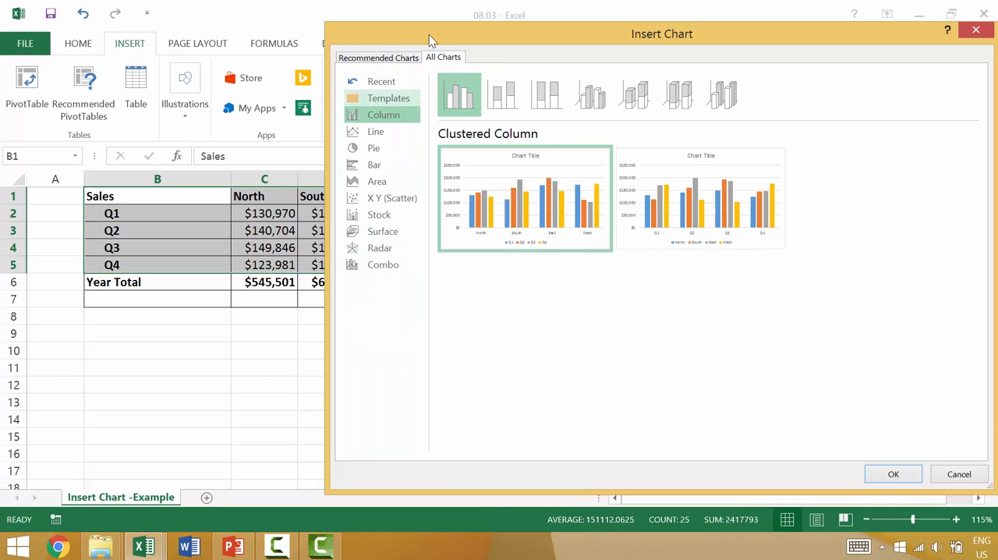
{"action": "left_click", "coordinate": [501, 96]}
{"action": "left_click", "coordinate": [546, 95]}
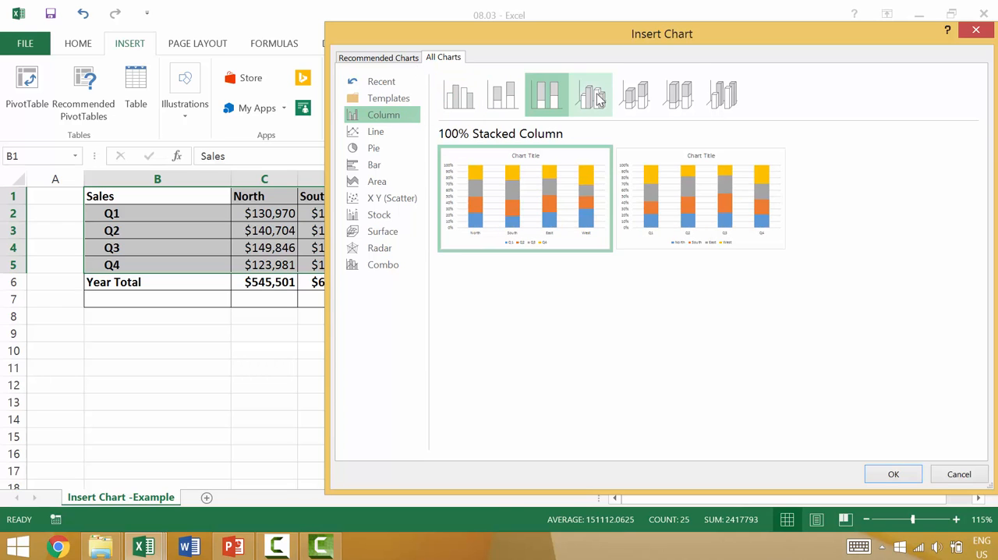
{"action": "key", "text": "Right"}
{"action": "key", "text": "Right"}
{"action": "key", "text": "Right"}
{"action": "key", "text": "Right"}
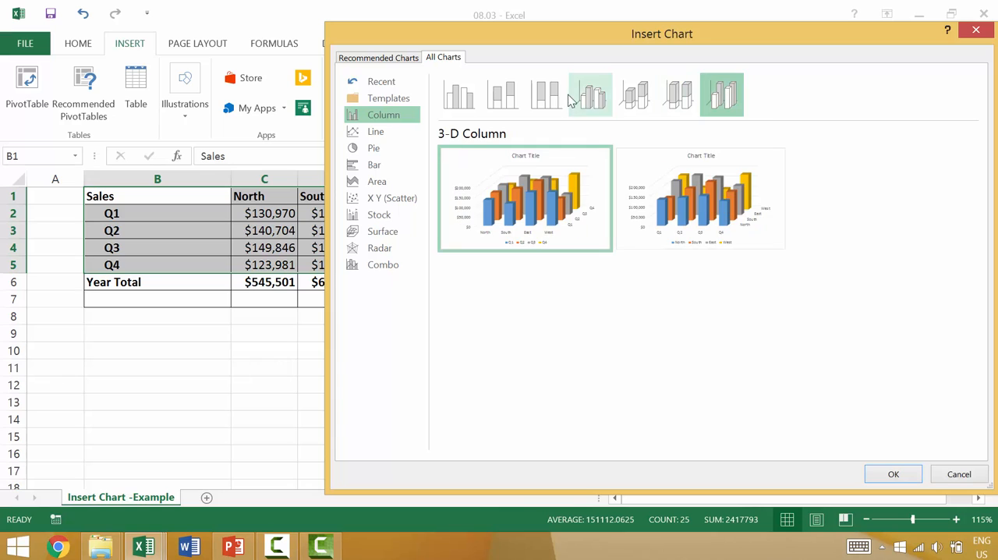
{"action": "left_click", "coordinate": [407, 130]}
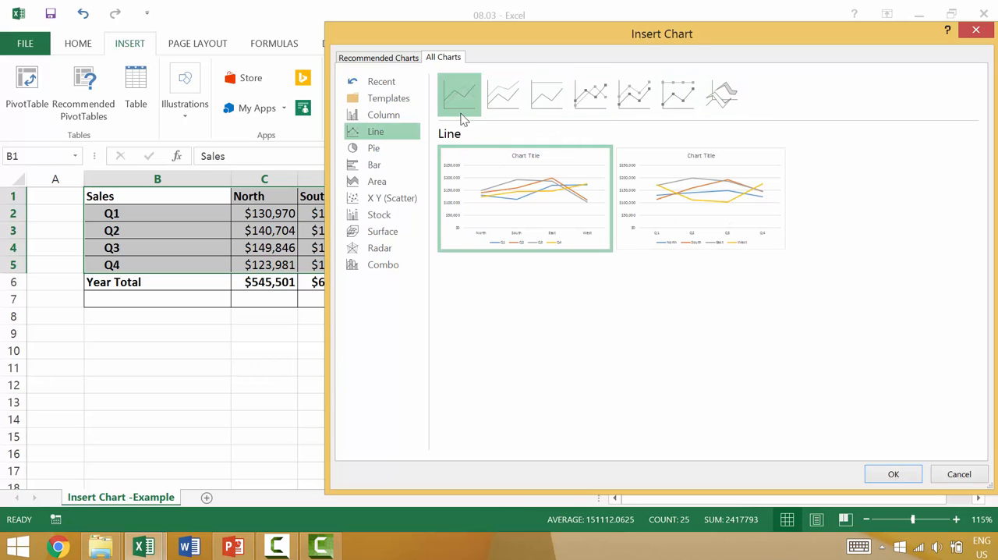
{"action": "left_click", "coordinate": [515, 94]}
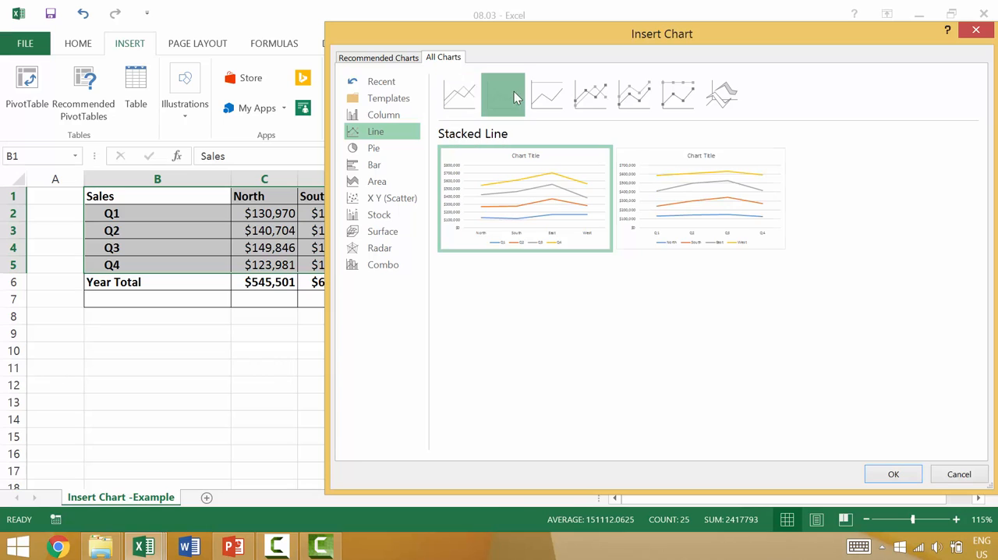
{"action": "left_click", "coordinate": [578, 95]}
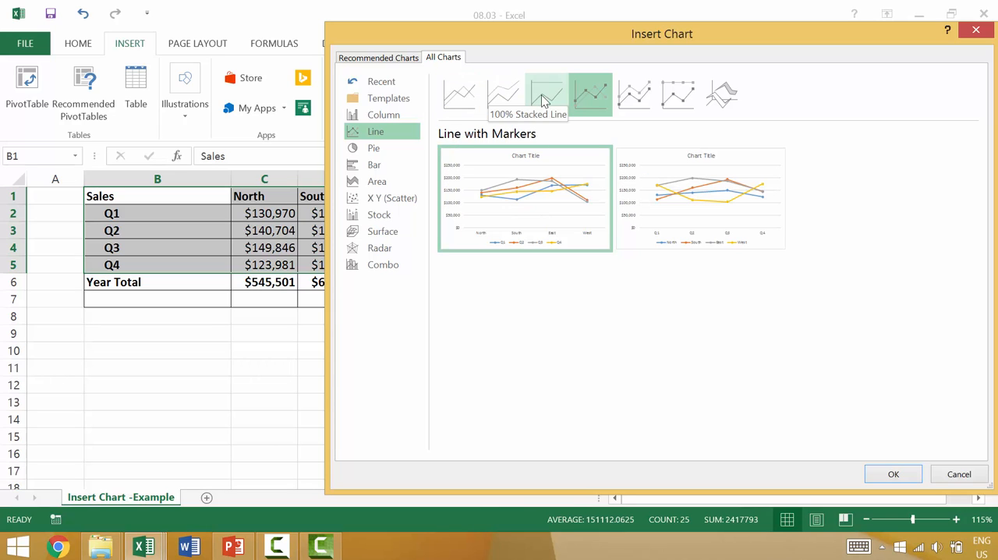
Preview the bar, pie, area, scatter and stock chart categories and check the saved chart templates
{"action": "left_click", "coordinate": [385, 166]}
{"action": "left_click", "coordinate": [396, 148]}
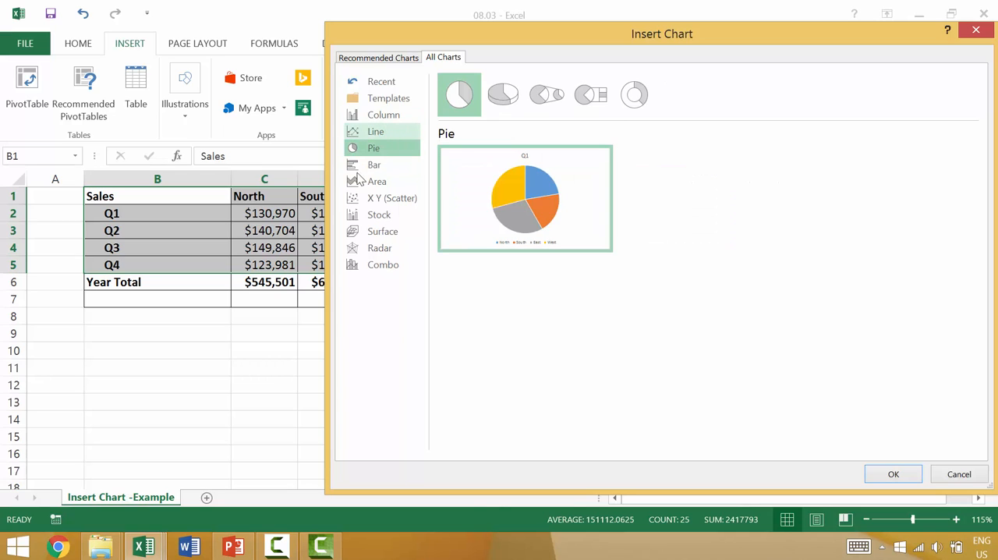
{"action": "left_click", "coordinate": [374, 181]}
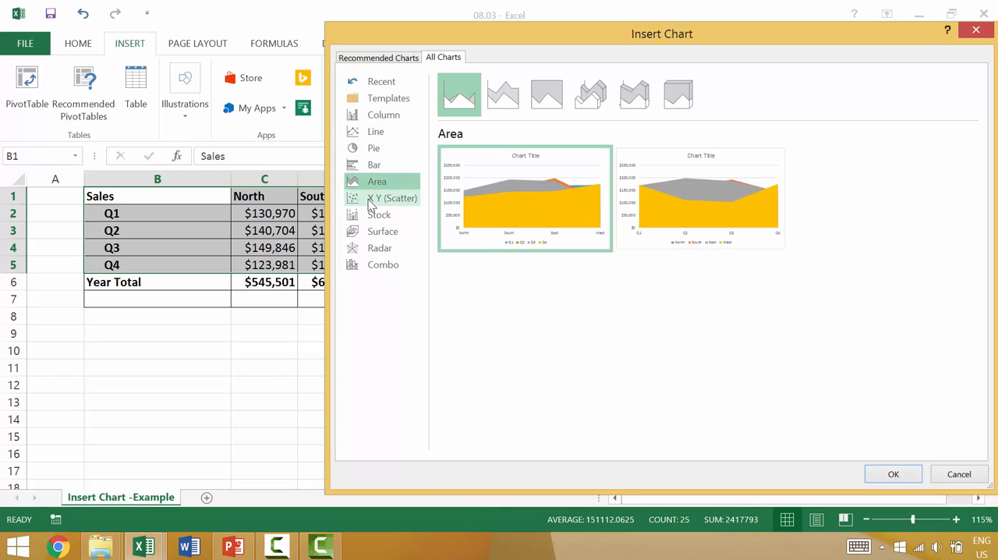
{"action": "left_click", "coordinate": [371, 202]}
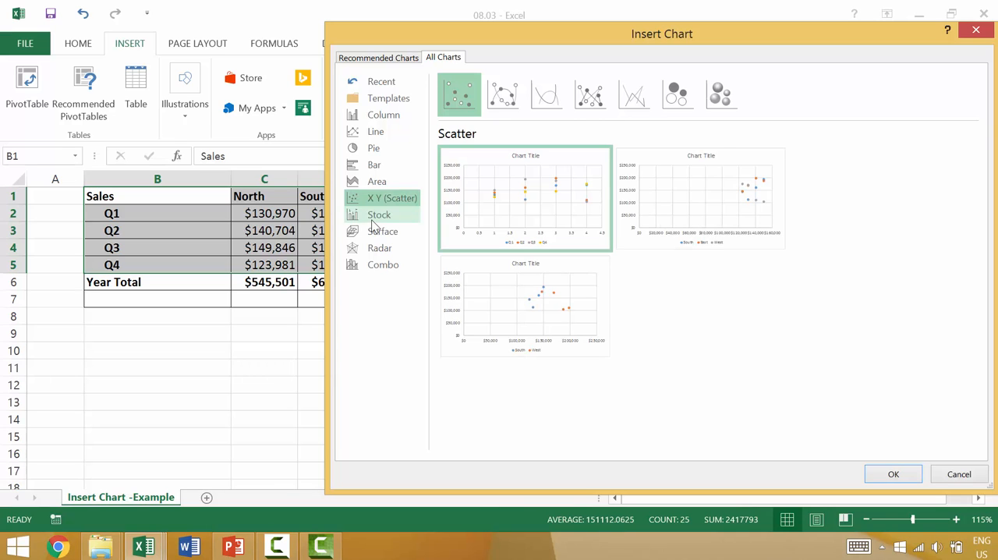
{"action": "left_click", "coordinate": [373, 218]}
{"action": "left_click", "coordinate": [373, 181]}
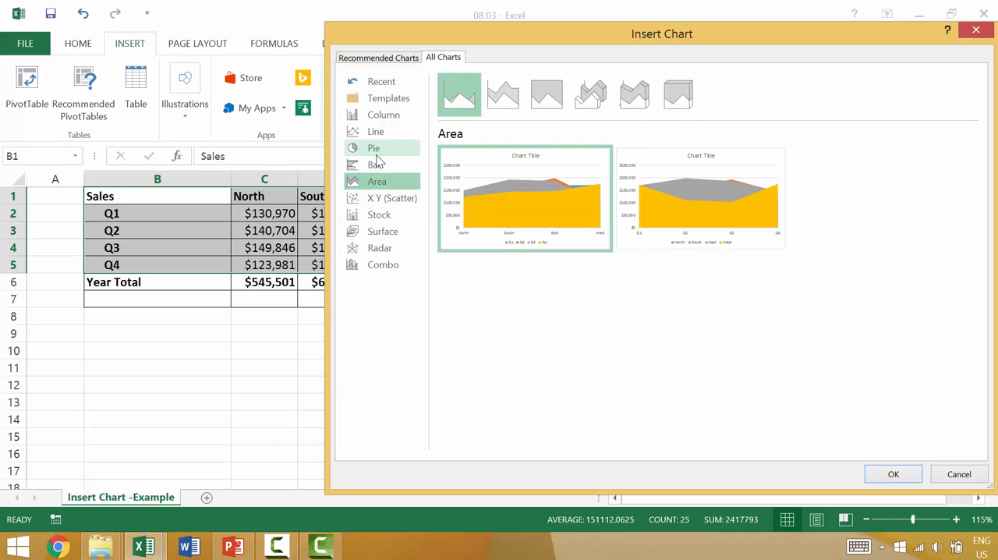
{"action": "left_click", "coordinate": [383, 103]}
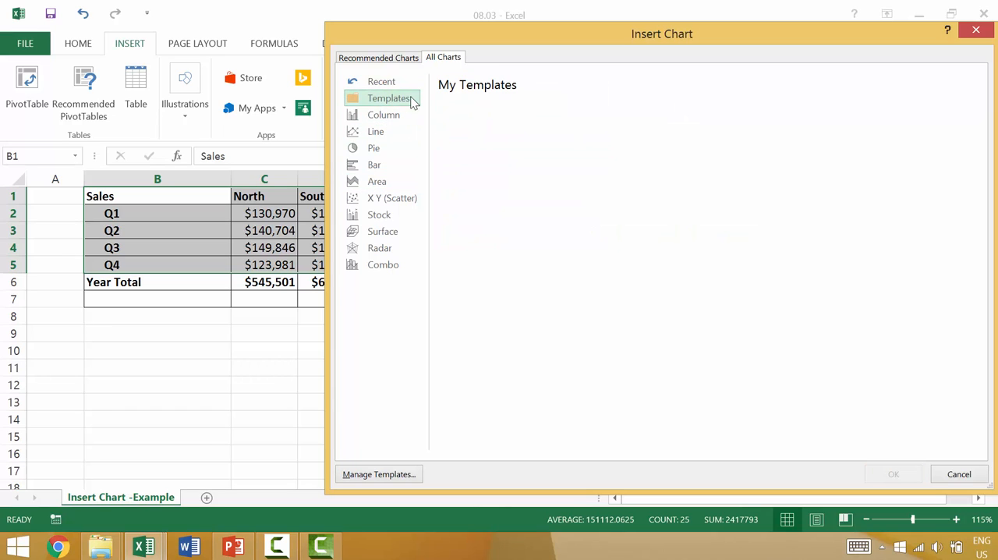
Insert a clustered column chart grouped by region, with Q1 to Q4 as series, from the recently used chart types
{"action": "left_click", "coordinate": [396, 83]}
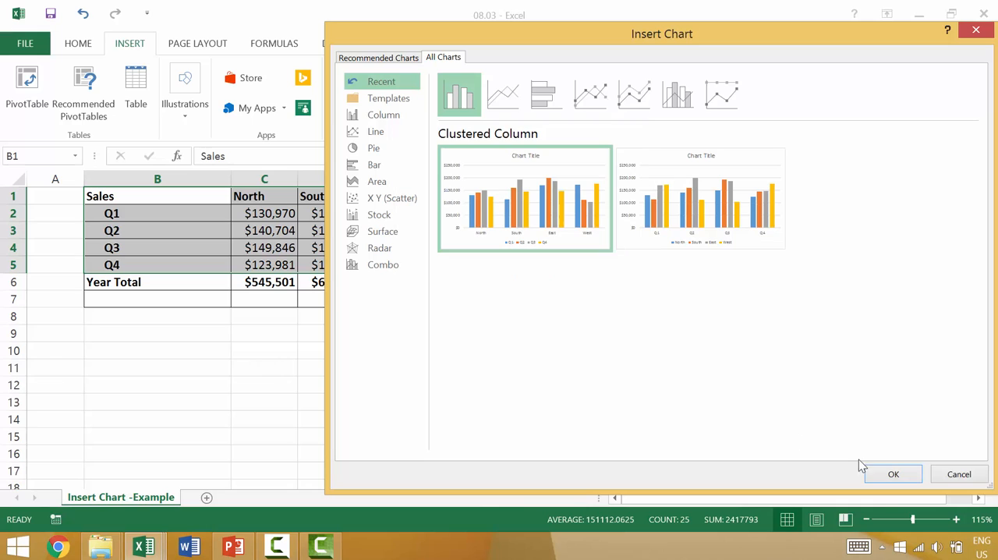
{"action": "left_click", "coordinate": [893, 474]}
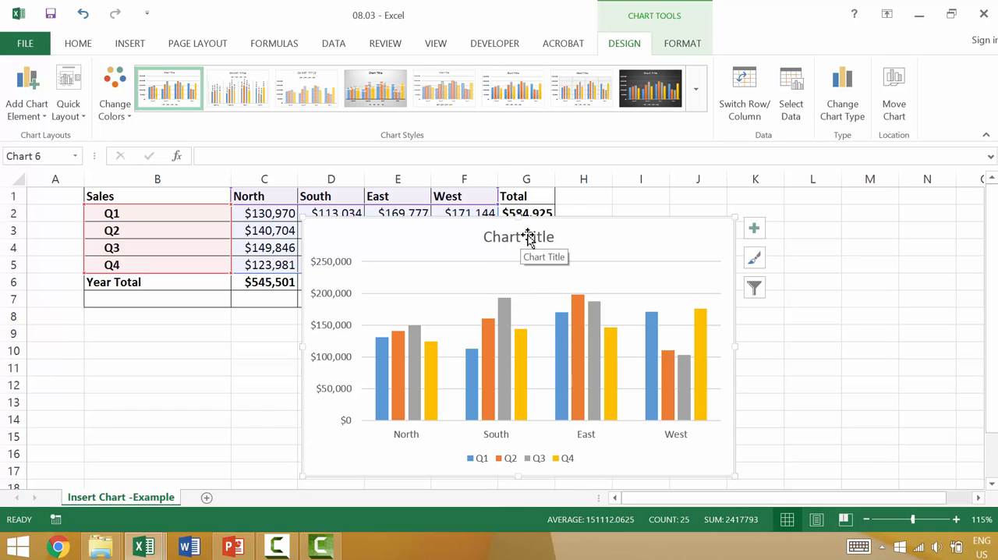
Change the clustered column chart to a basic Line chart with the regions along the horizontal axis and Q1 to Q4 as series
{"action": "left_click", "coordinate": [848, 115]}
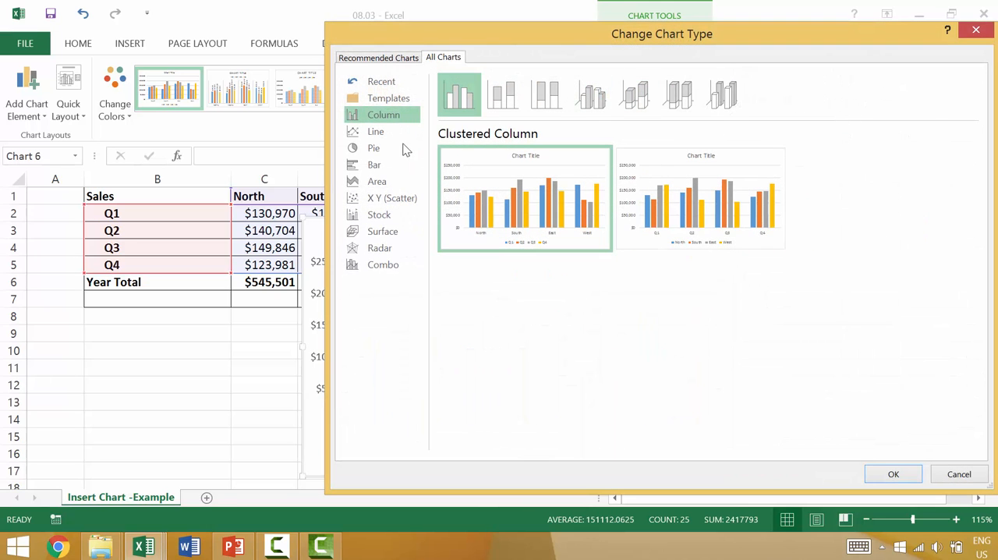
{"action": "left_click", "coordinate": [376, 131]}
{"action": "mouse_move", "coordinate": [479, 161]}
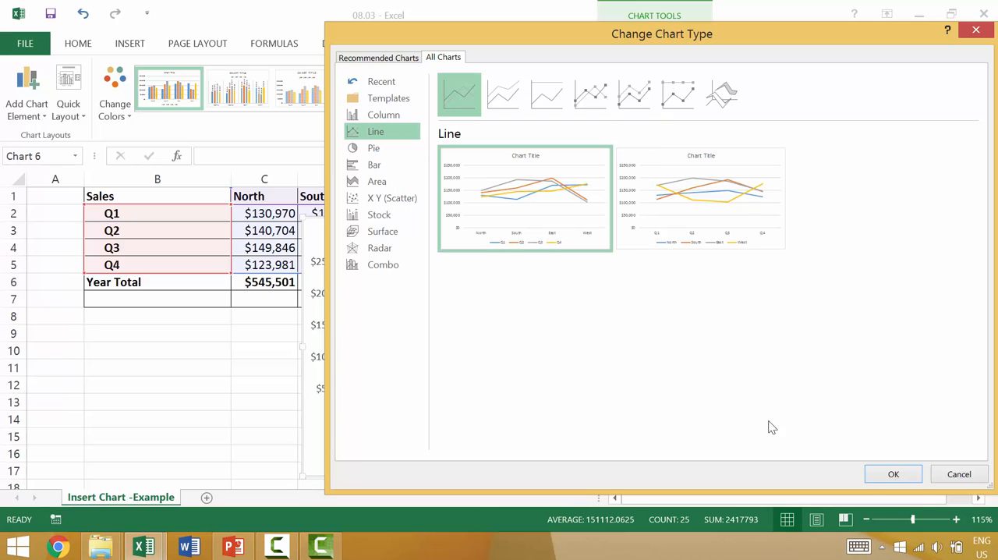
{"action": "left_click", "coordinate": [897, 476]}
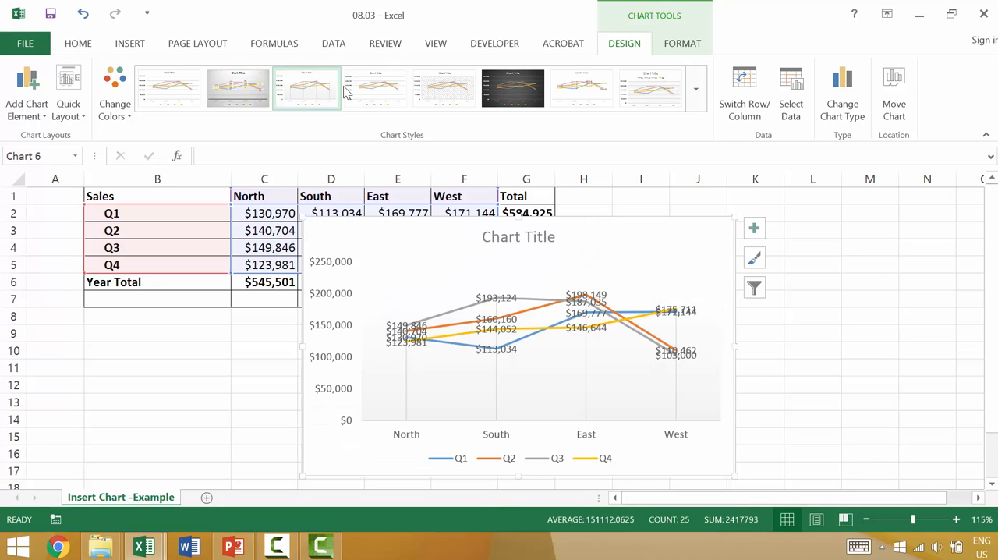
Apply the fourth preset chart style to the line chart and set its quick layout to Layout 1
{"action": "left_click", "coordinate": [375, 75]}
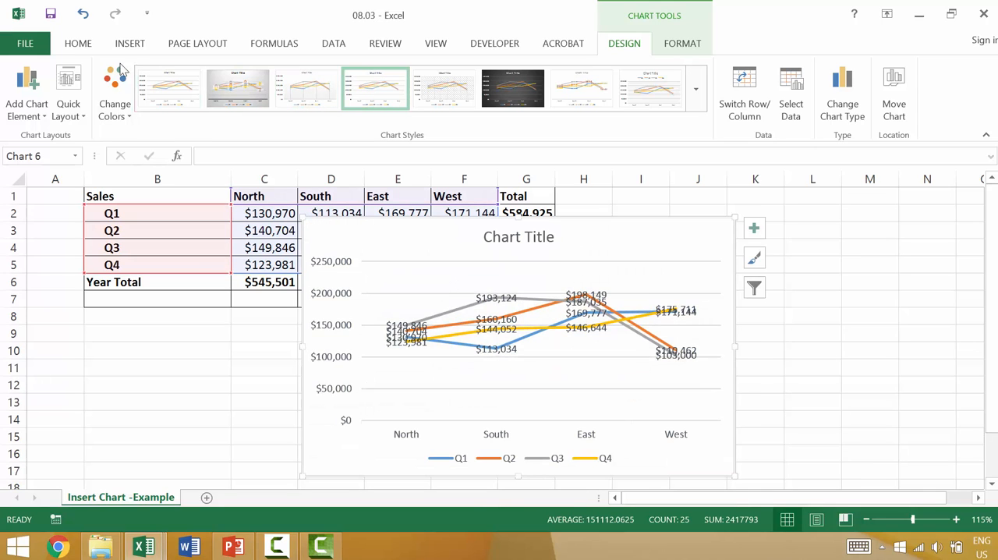
{"action": "left_click", "coordinate": [68, 98]}
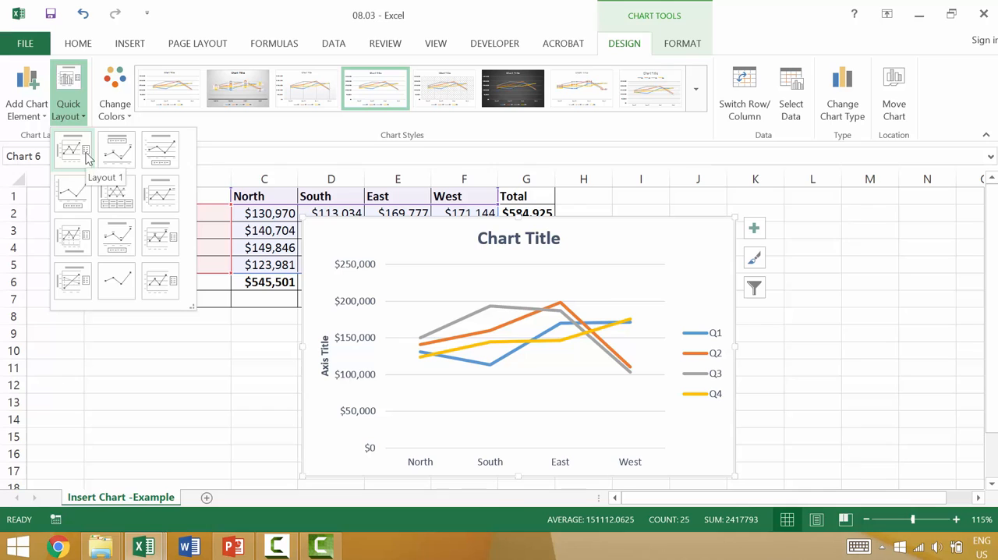
{"action": "left_click", "coordinate": [73, 149]}
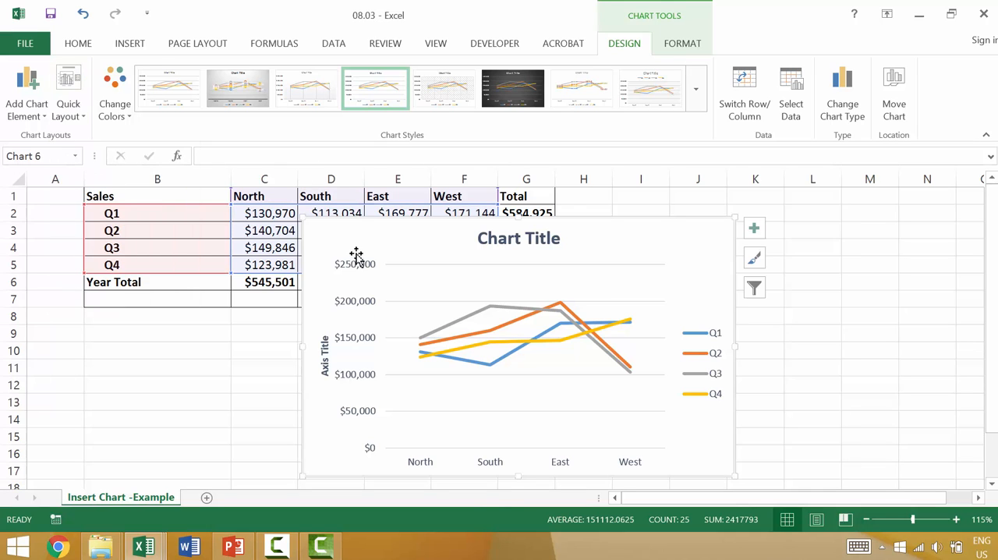
Reselect the line chart, review its chart type options, and apply the fifth preset chart style with the hatched plot area
{"action": "left_click", "coordinate": [265, 349]}
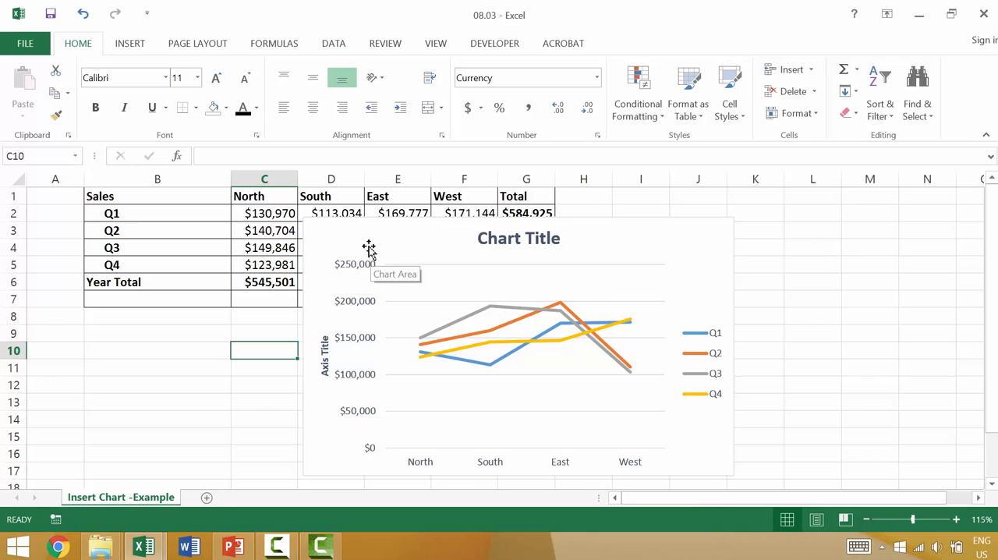
{"action": "left_click", "coordinate": [401, 251]}
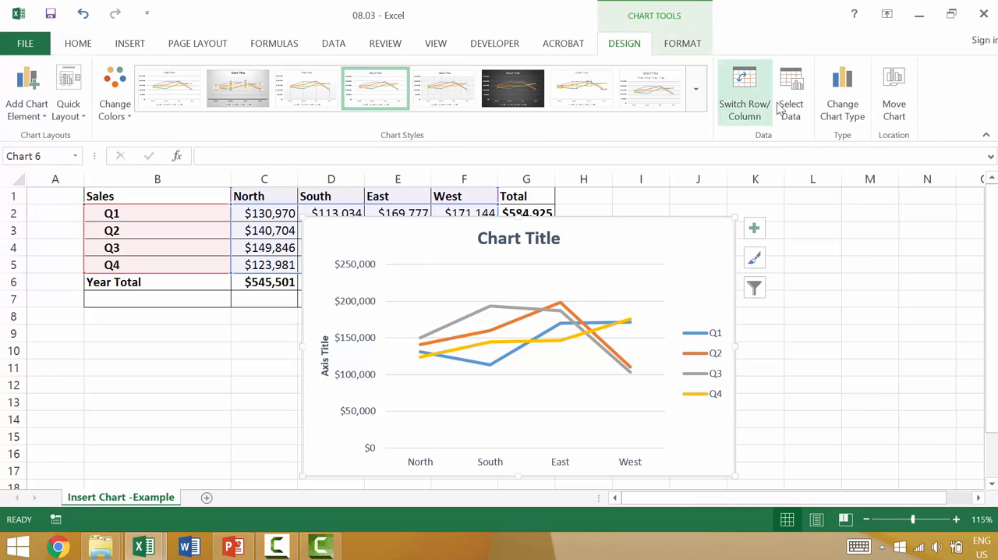
{"action": "left_click", "coordinate": [859, 89]}
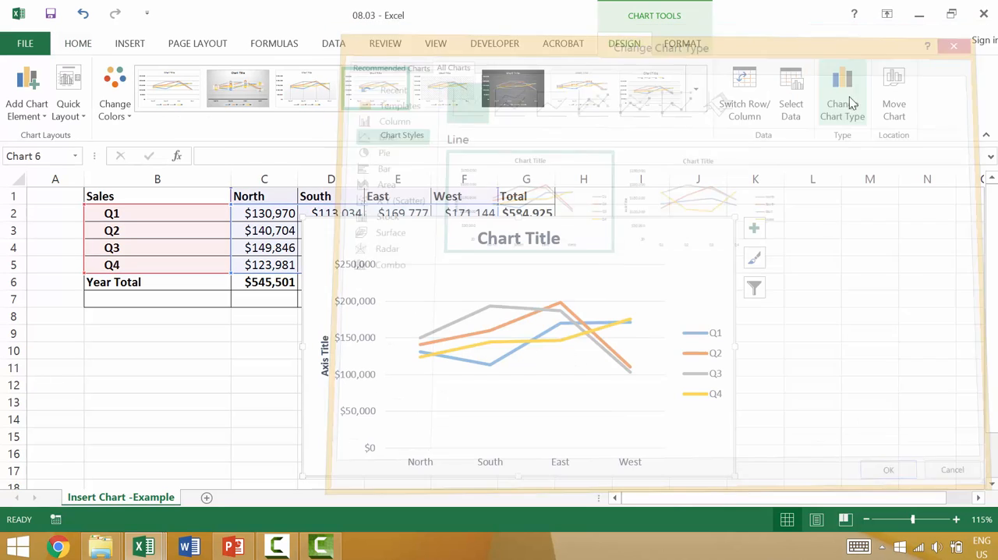
{"action": "left_click", "coordinate": [444, 88]}
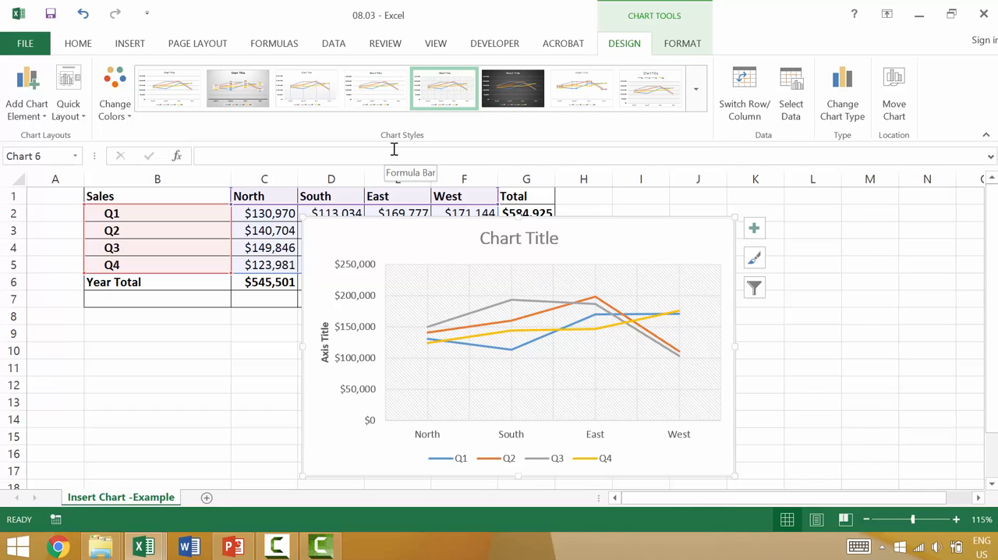
{"action": "left_click", "coordinate": [115, 47]}
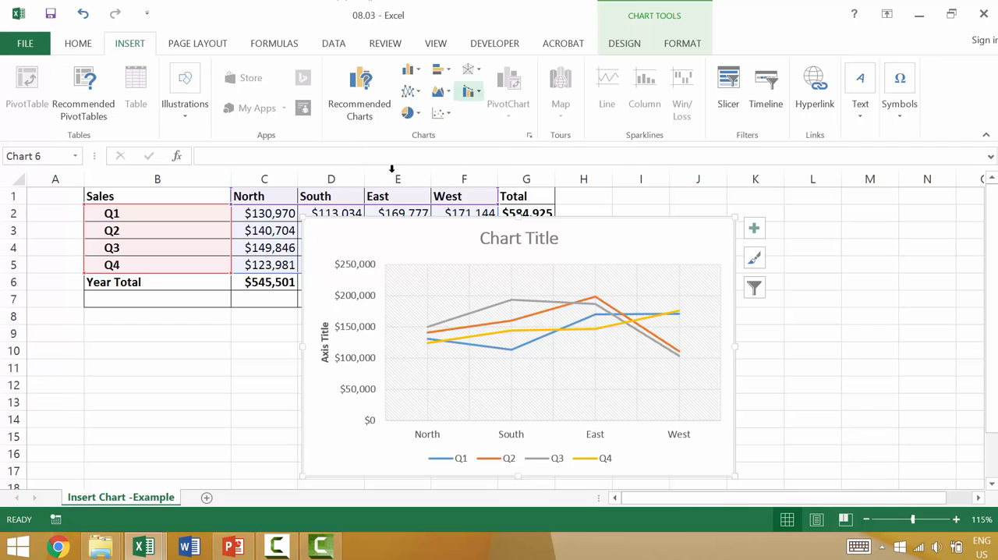